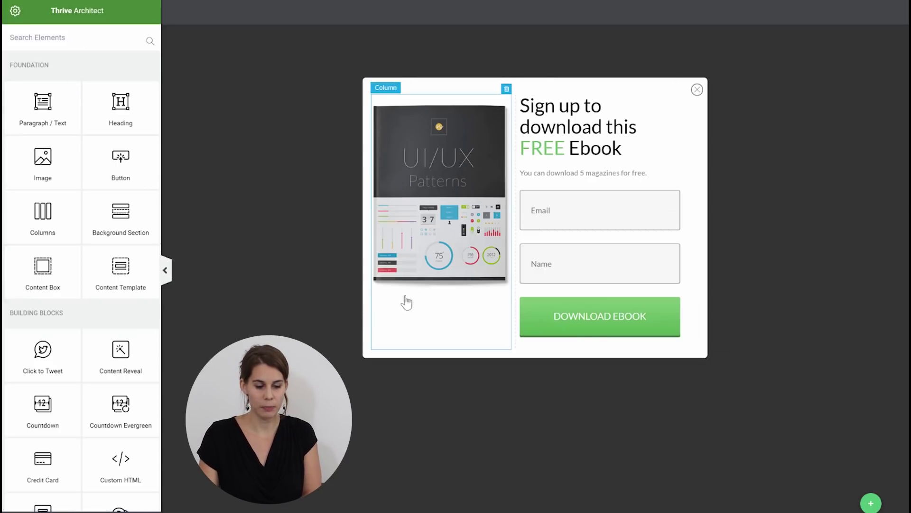
# Step: Insert the text "dlfjqlkdj" after "Sign" in the popup's heading
pyautogui.click(463, 177)
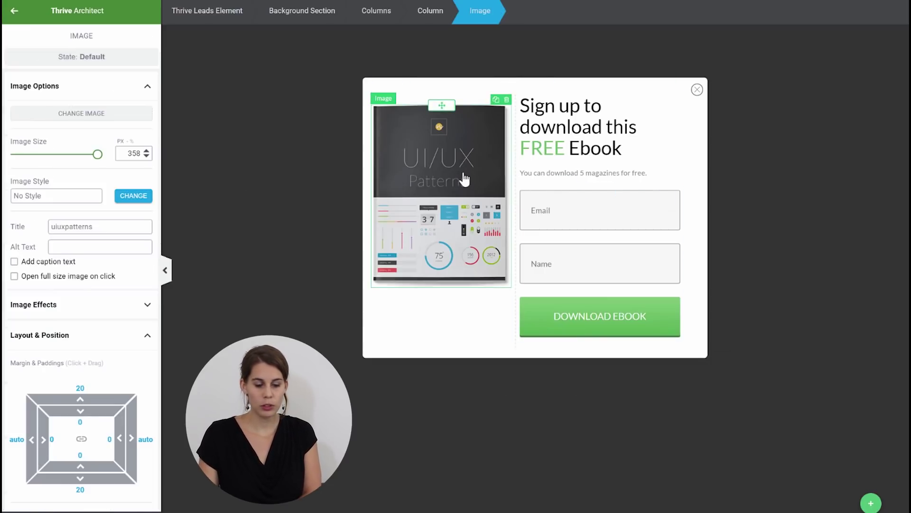
pyautogui.click(563, 111)
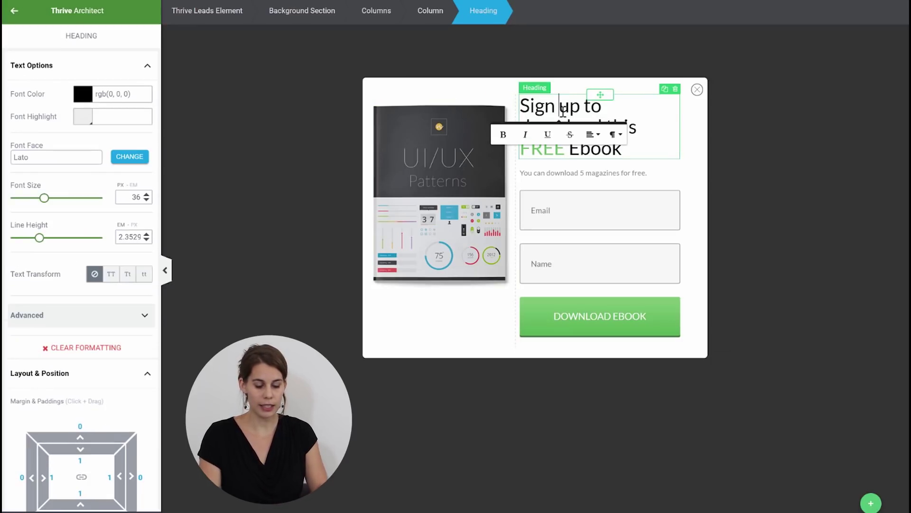
pyautogui.write('dlfjqlkdj')
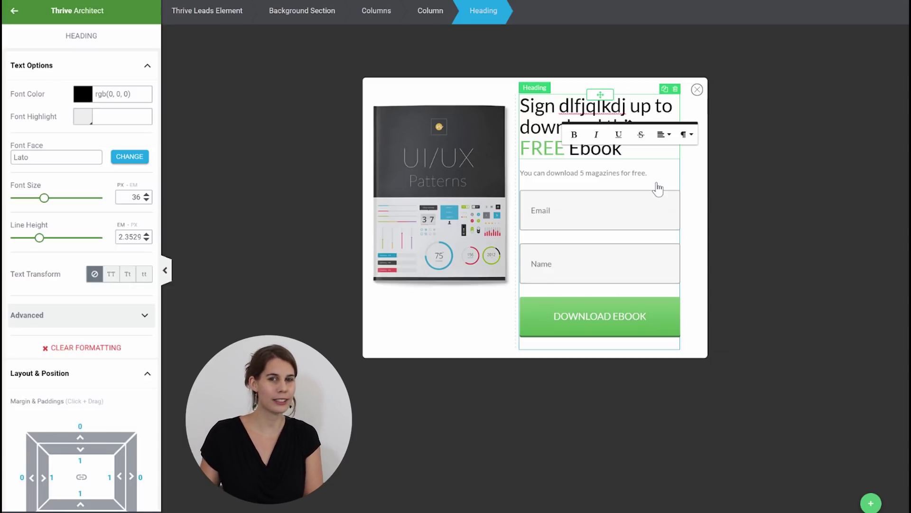
# Step: Start editing the components of the lead generation form and select its Email field
pyautogui.click(636, 249)
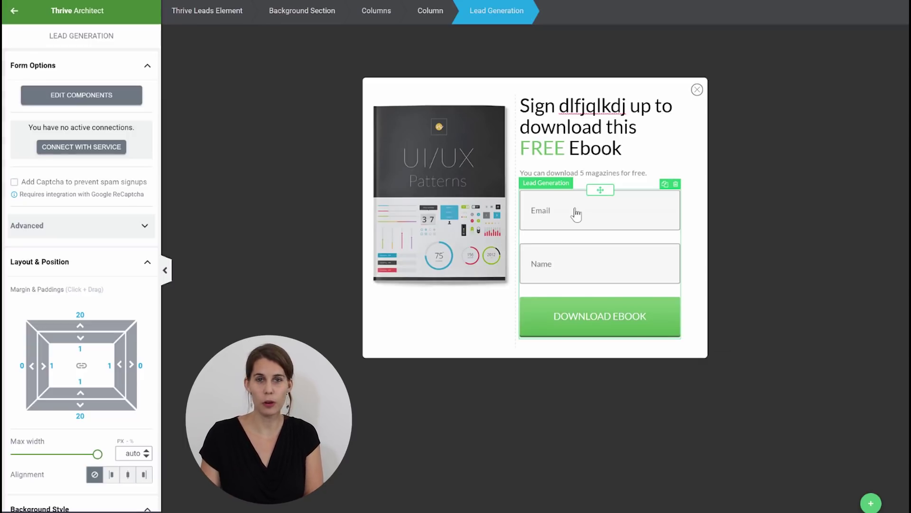
pyautogui.click(84, 98)
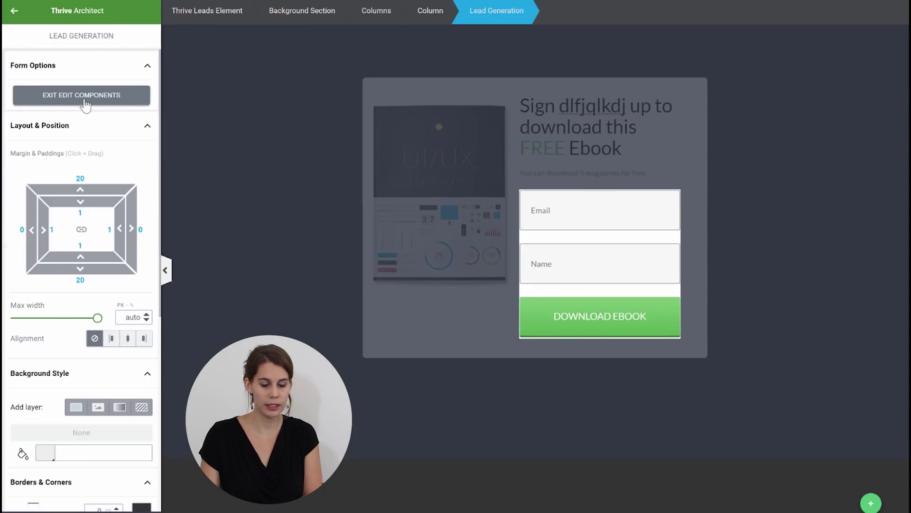
pyautogui.click(572, 217)
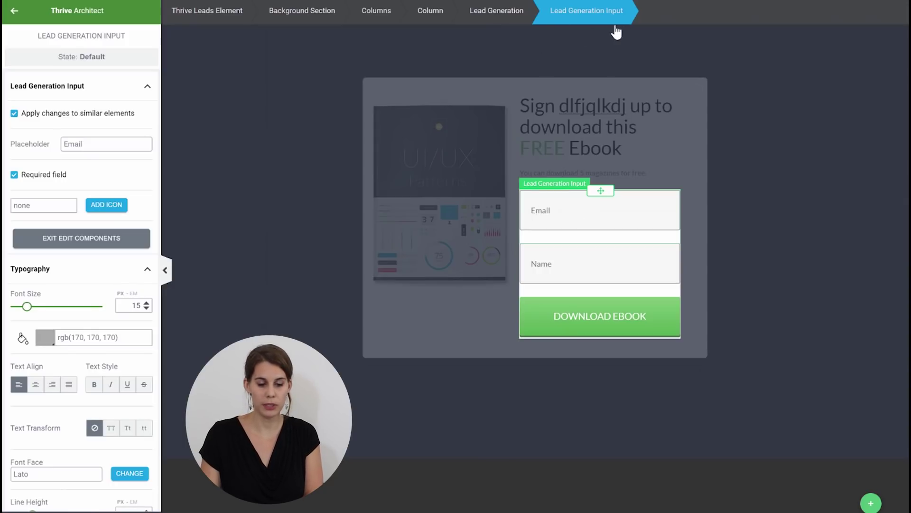
# Step: Examine the style options of the form's DOWNLOAD EBOOK button in its Default and Hover states
pyautogui.click(601, 312)
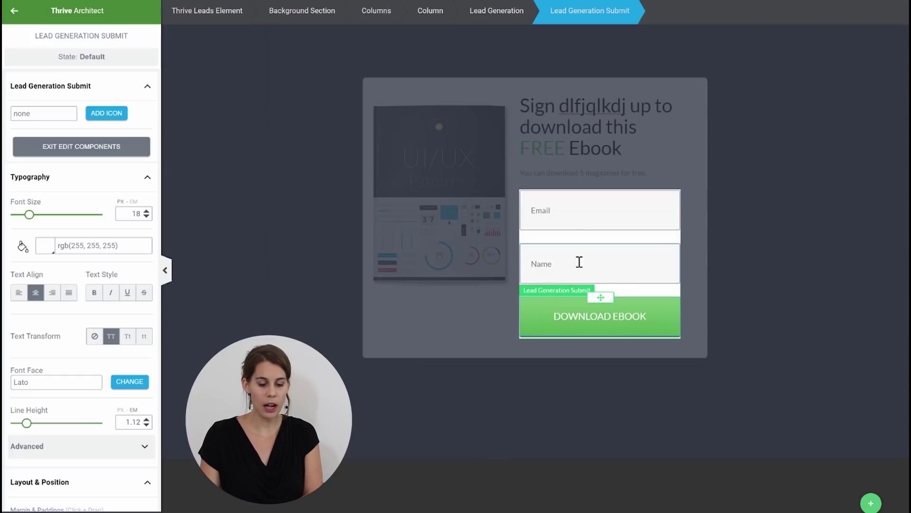
pyautogui.click(573, 205)
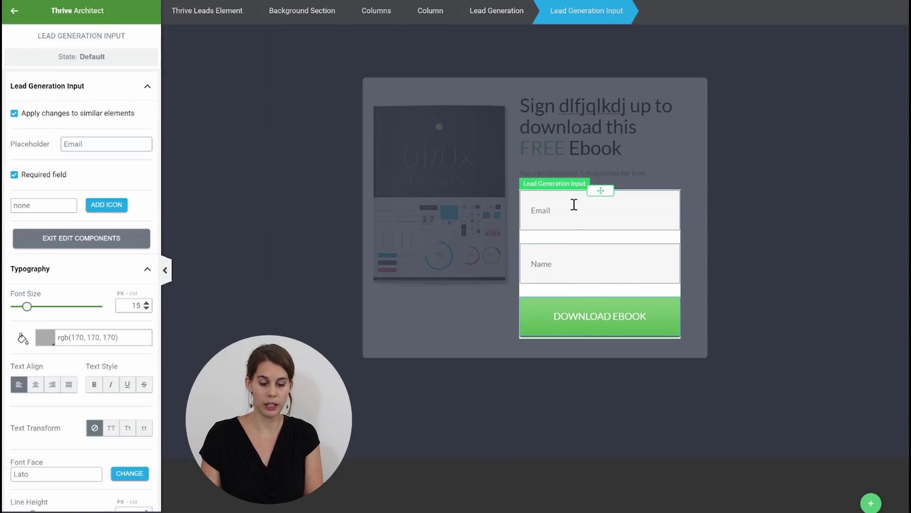
pyautogui.click(565, 314)
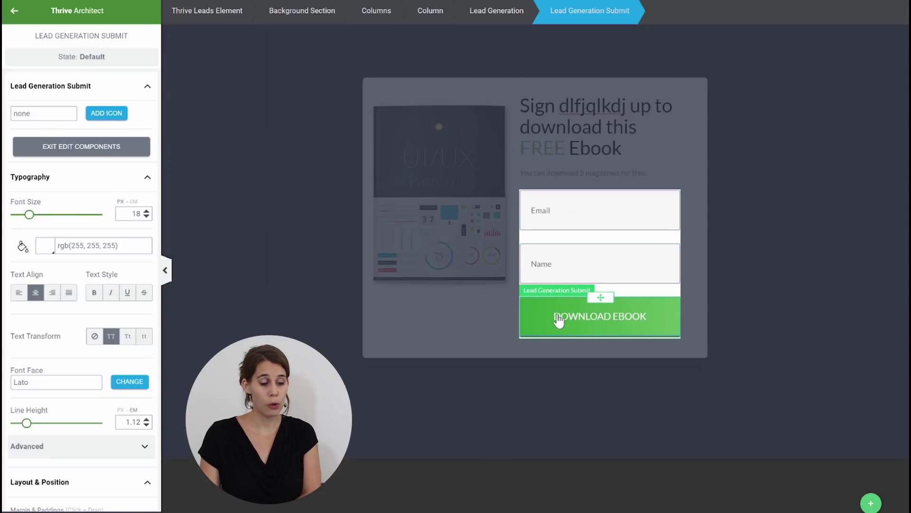
pyautogui.scroll(-10, 53, 212)
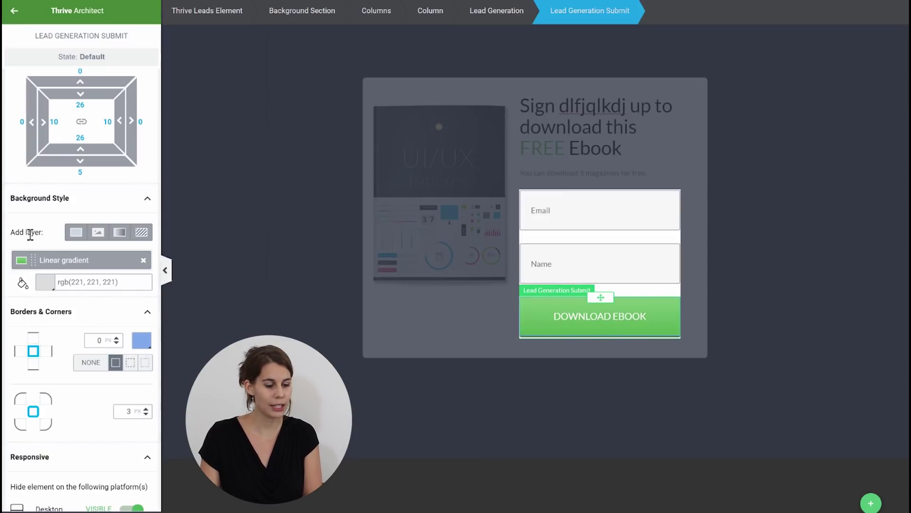
pyautogui.scroll(8, 40, 216)
pyautogui.scroll(2, 41, 220)
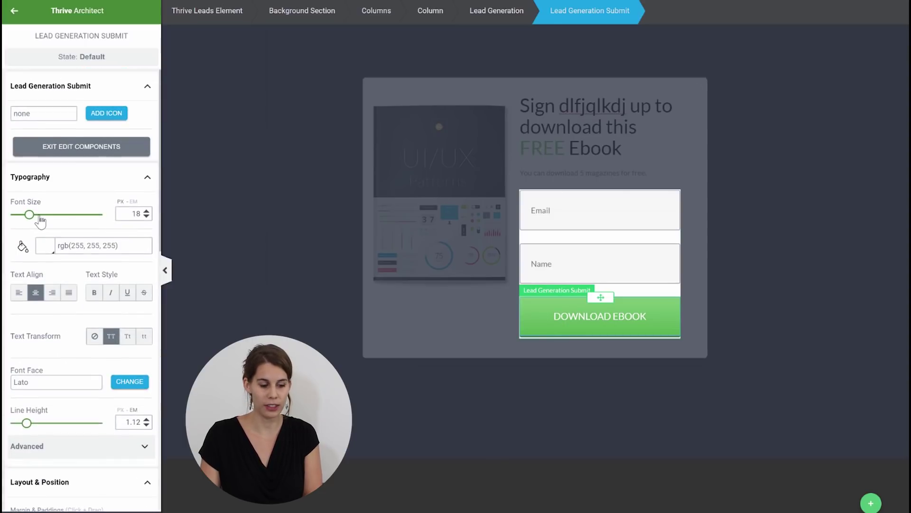
pyautogui.click(77, 64)
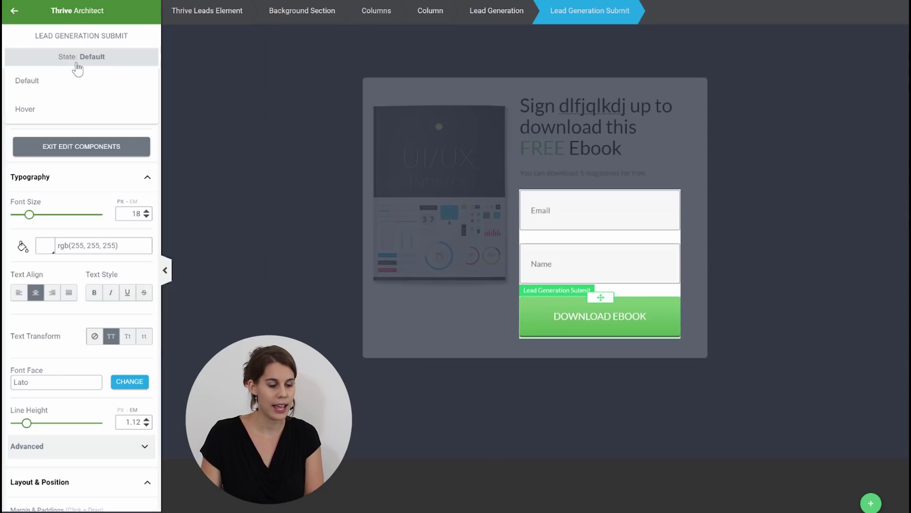
pyautogui.click(52, 110)
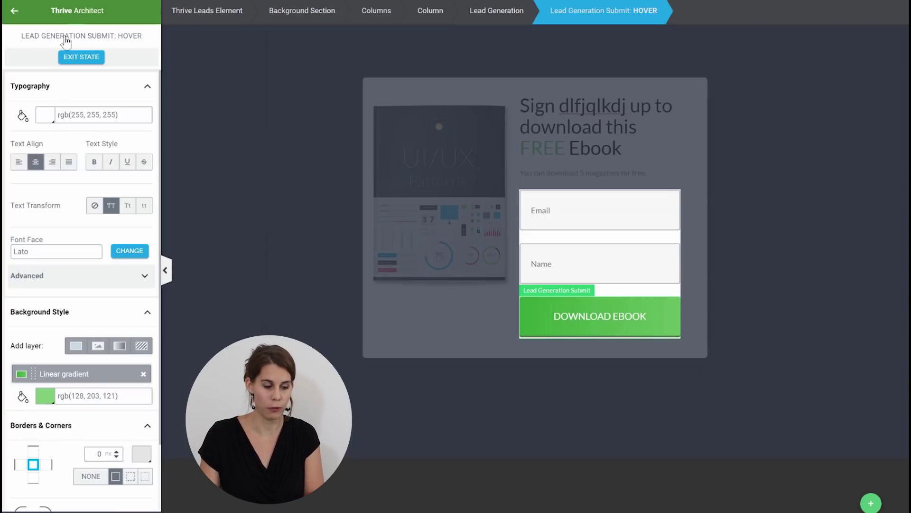
pyautogui.click(78, 58)
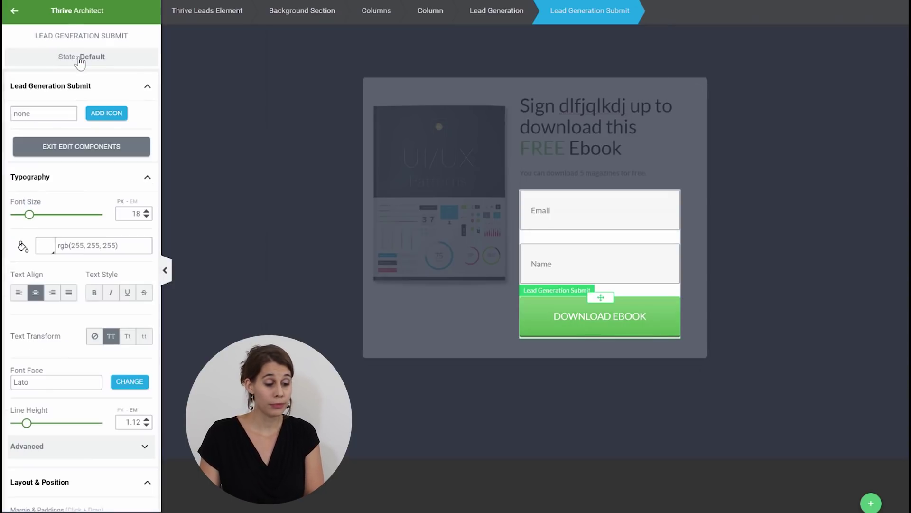
# Step: Give the form's input fields a 1 px green border in their Hover state, and return to the Default state
pyautogui.click(583, 218)
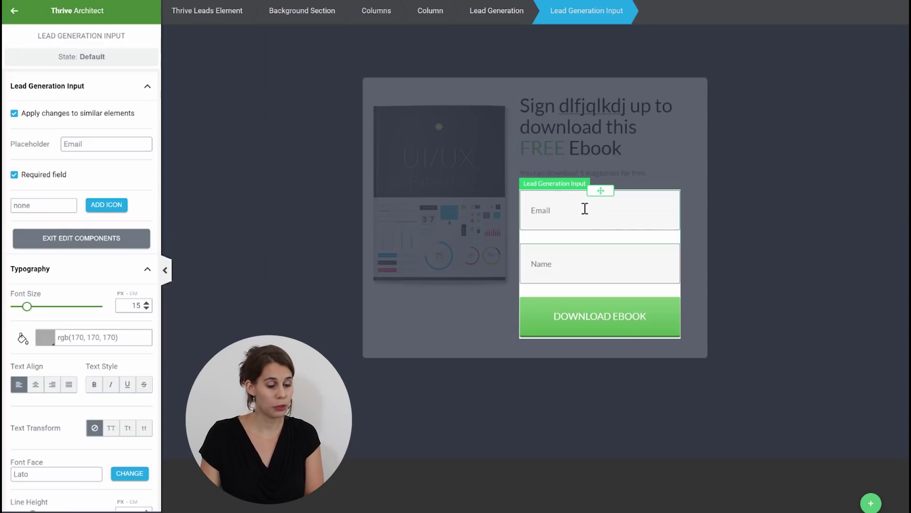
pyautogui.click(87, 58)
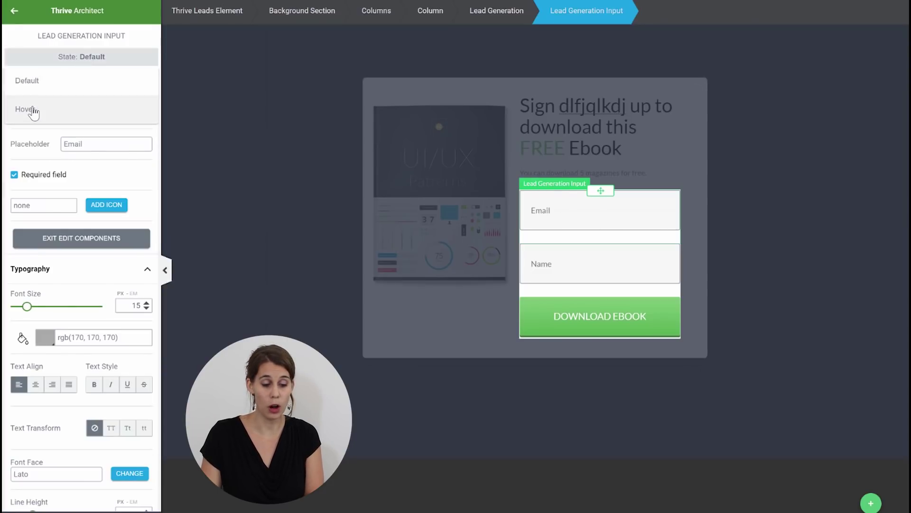
pyautogui.click(33, 111)
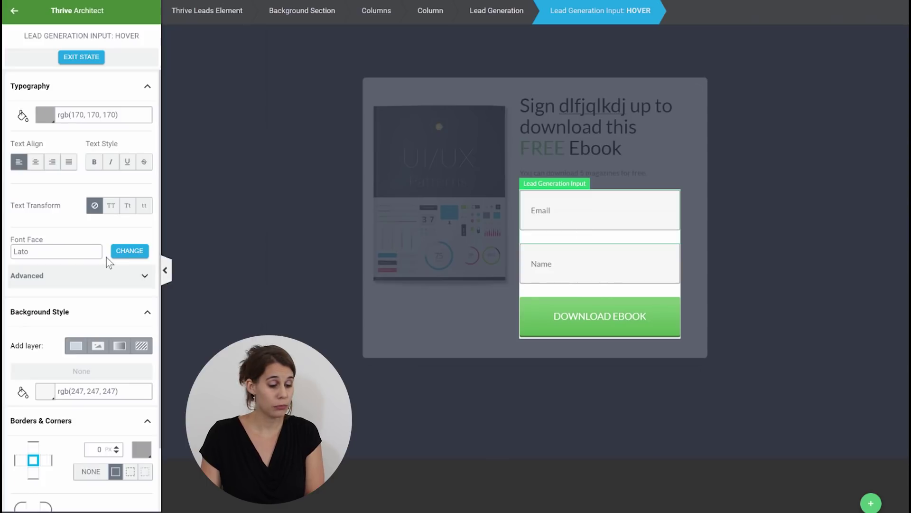
pyautogui.scroll(-3, 110, 256)
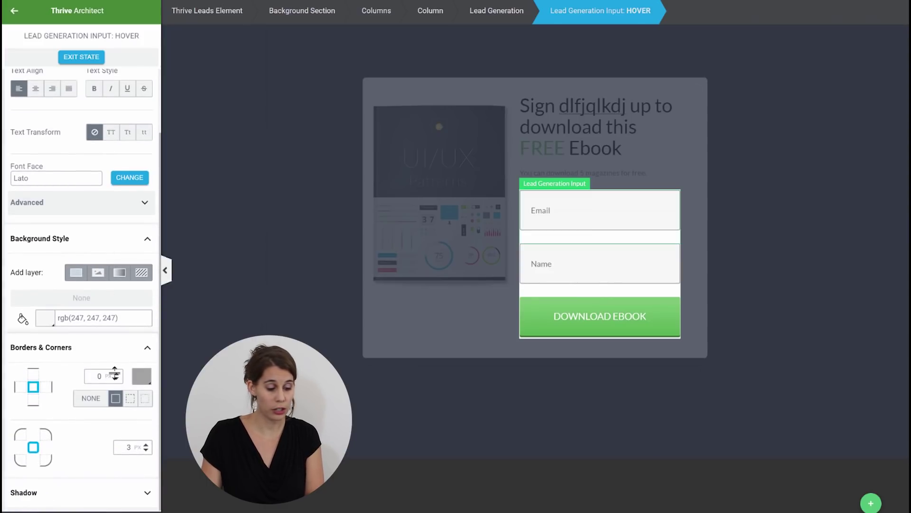
pyautogui.click(115, 372)
pyautogui.click(142, 375)
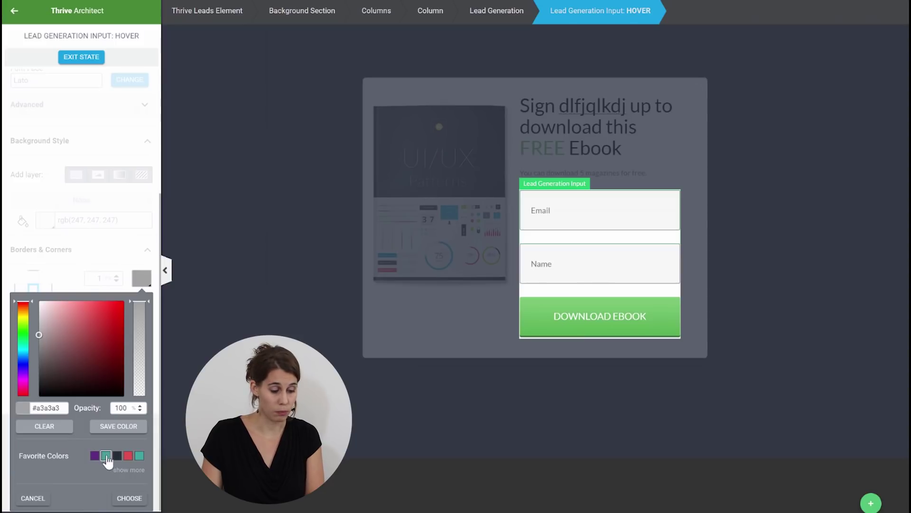
pyautogui.press('Escape')
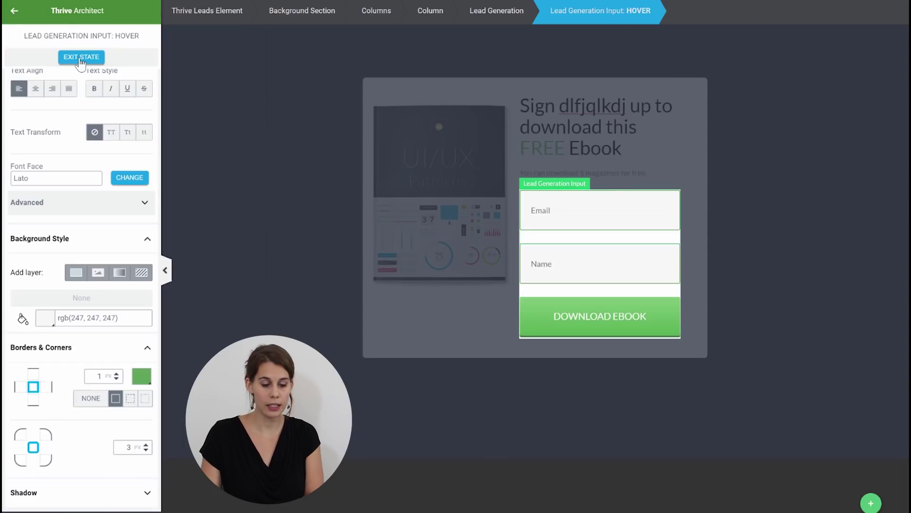
pyautogui.click(81, 58)
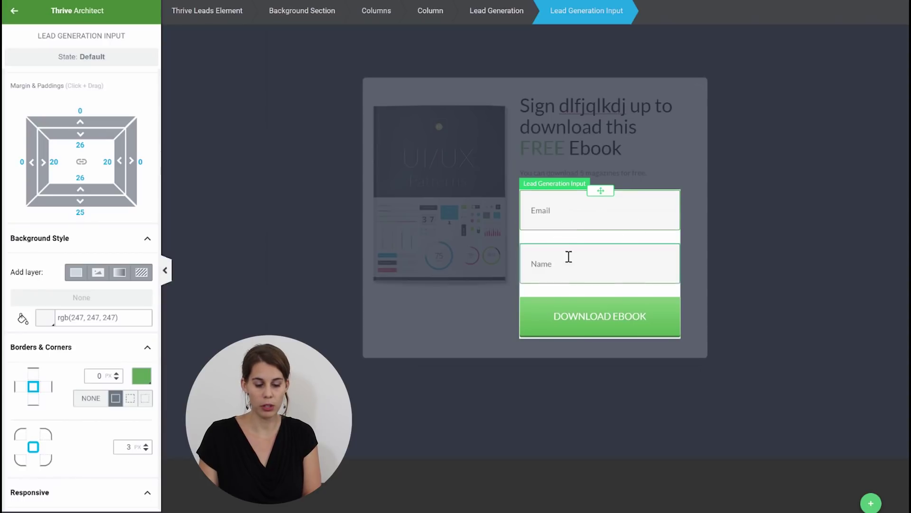
# Step: Move the Name field above the Email field and place the DOWNLOAD EBOOK button beside Email
pyautogui.click(588, 256)
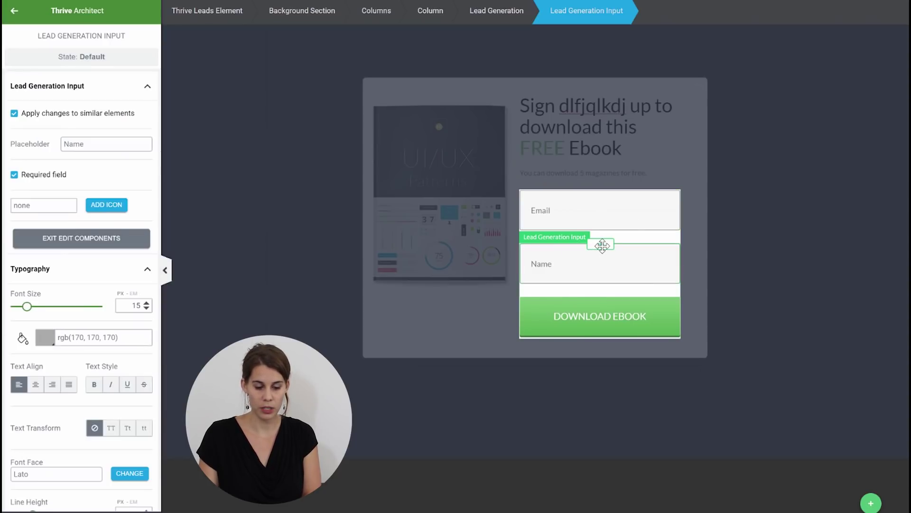
pyautogui.moveTo(601, 244); pyautogui.dragTo(600, 201)
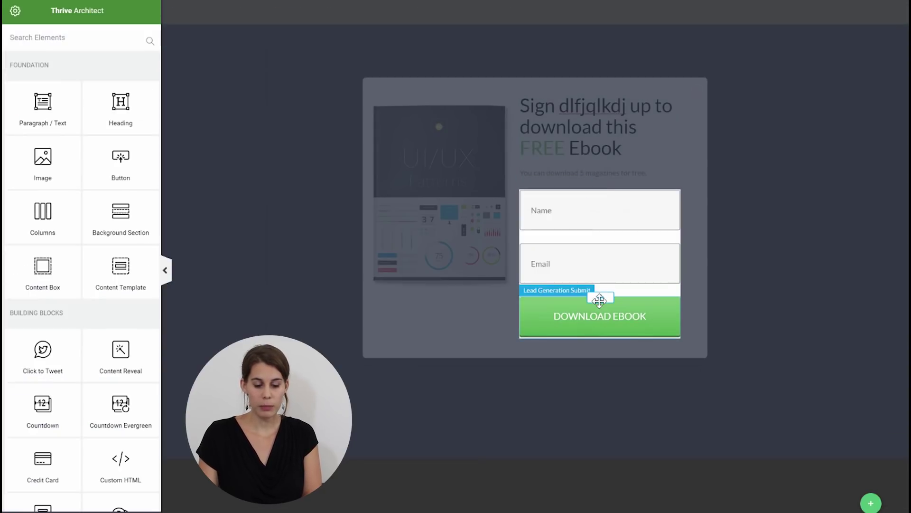
pyautogui.moveTo(599, 299); pyautogui.dragTo(652, 247)
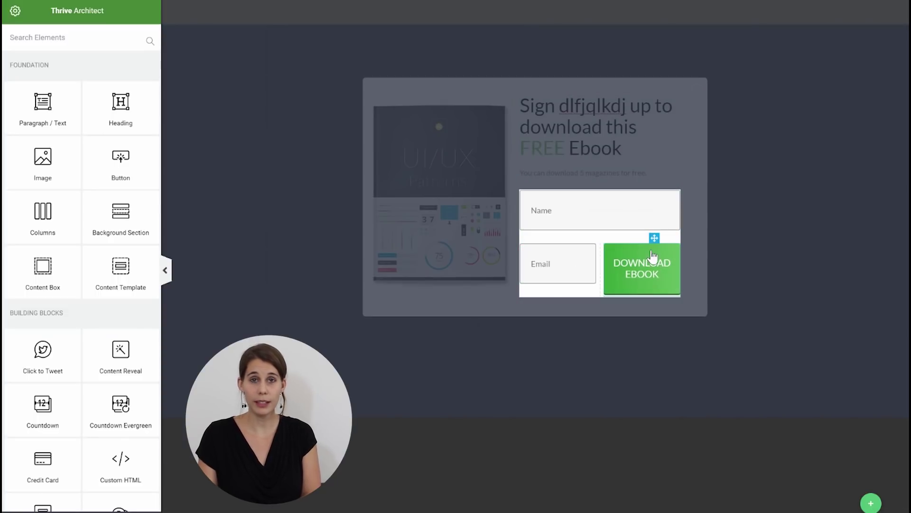
# Step: Put the Email field beside Name with the DOWNLOAD EBOOK button at full width below, and finish editing the form components
pyautogui.moveTo(584, 264)
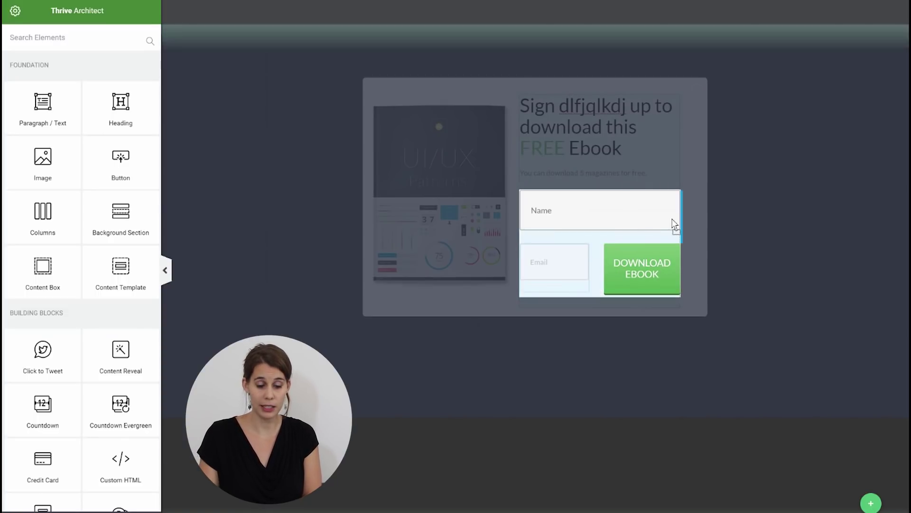
pyautogui.moveTo(675, 223); pyautogui.dragTo(641, 226)
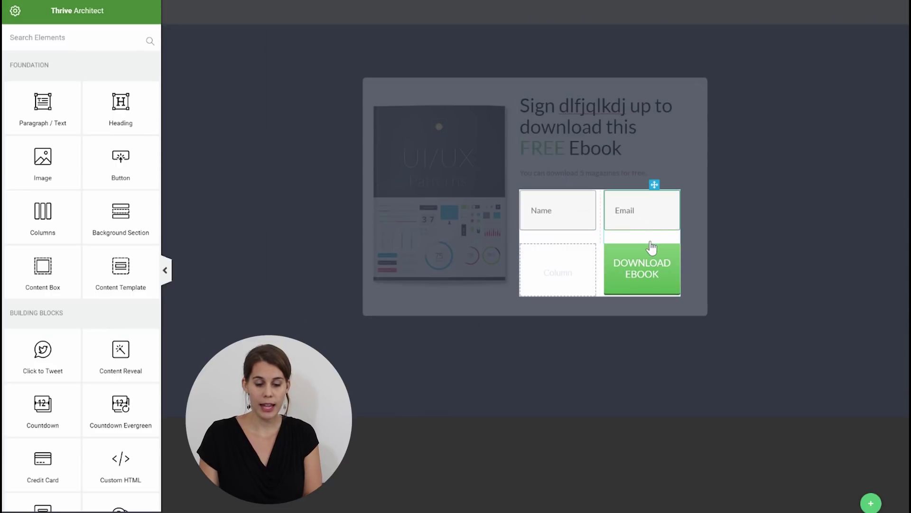
pyautogui.moveTo(596, 260)
pyautogui.click(592, 238)
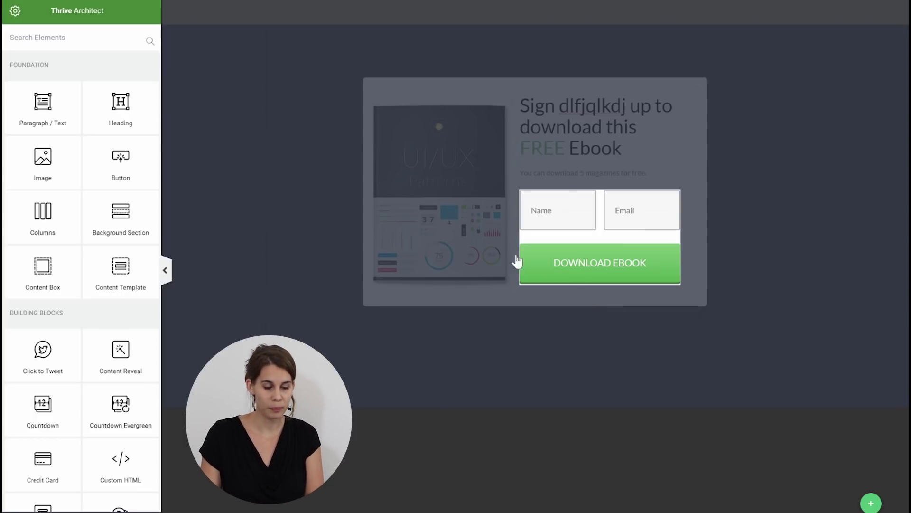
pyautogui.click(717, 248)
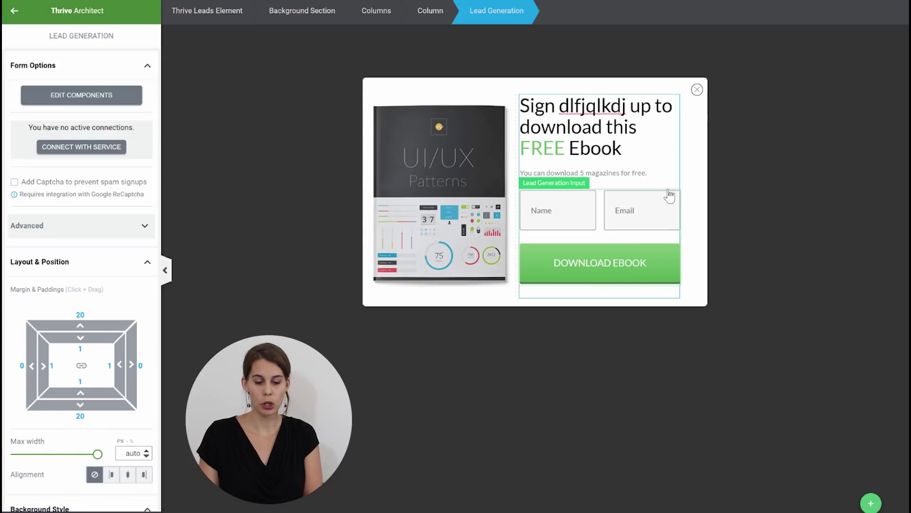
pyautogui.click(437, 311)
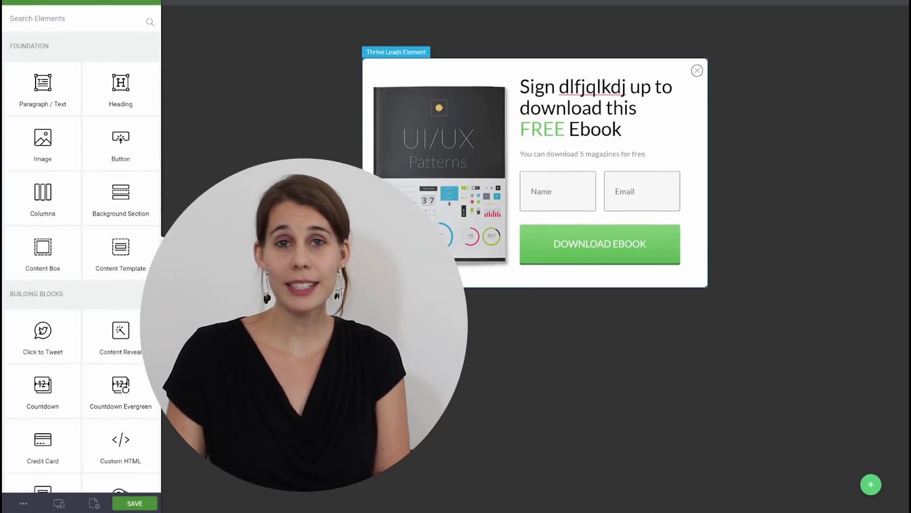
# Step: Preview the popup at Tablet and Mobile widths and look through the mobile layout
pyautogui.click(59, 503)
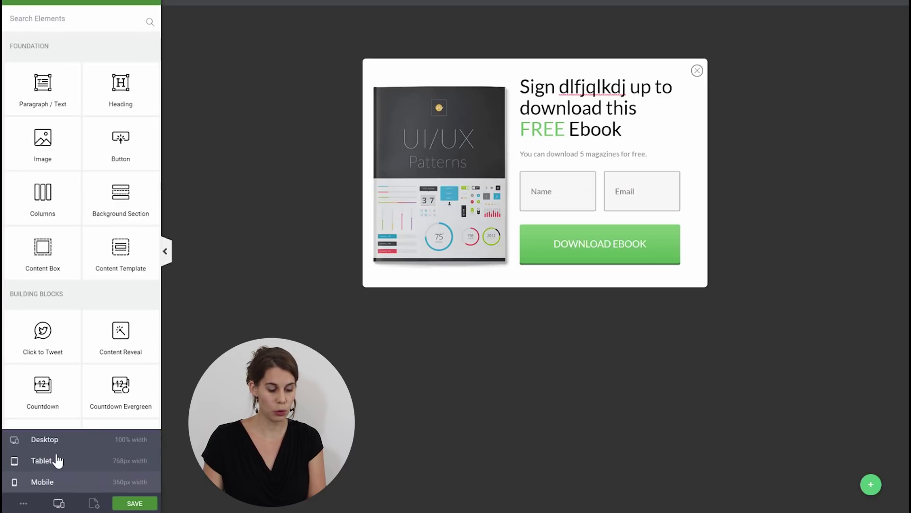
pyautogui.click(42, 461)
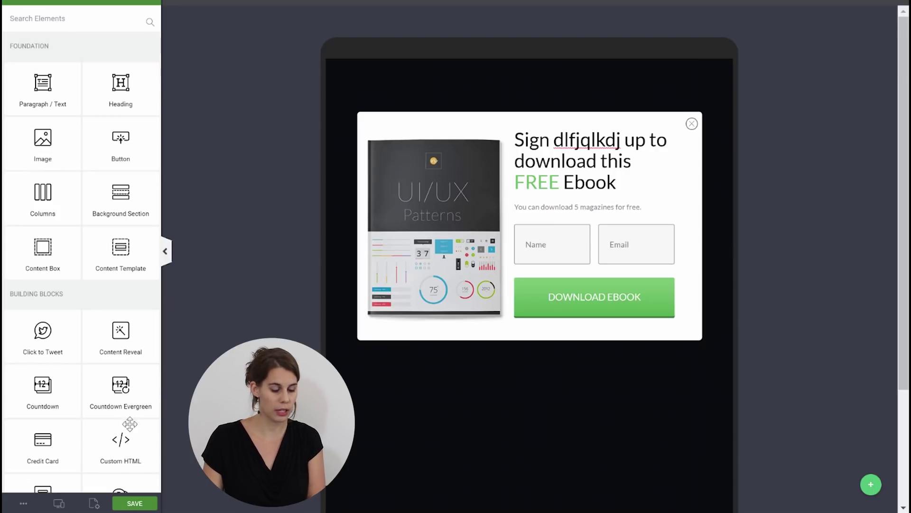
pyautogui.click(58, 504)
pyautogui.click(19, 484)
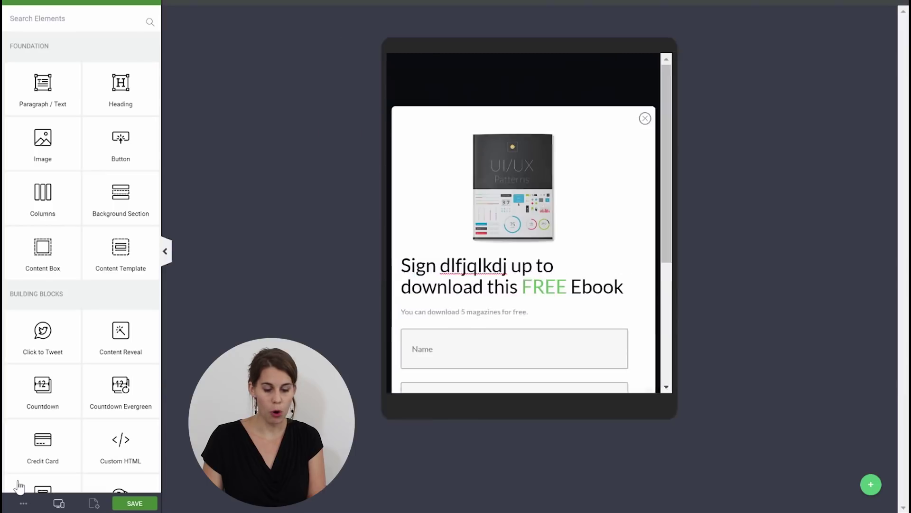
pyautogui.scroll(-3, 576, 166)
pyautogui.scroll(3, 577, 162)
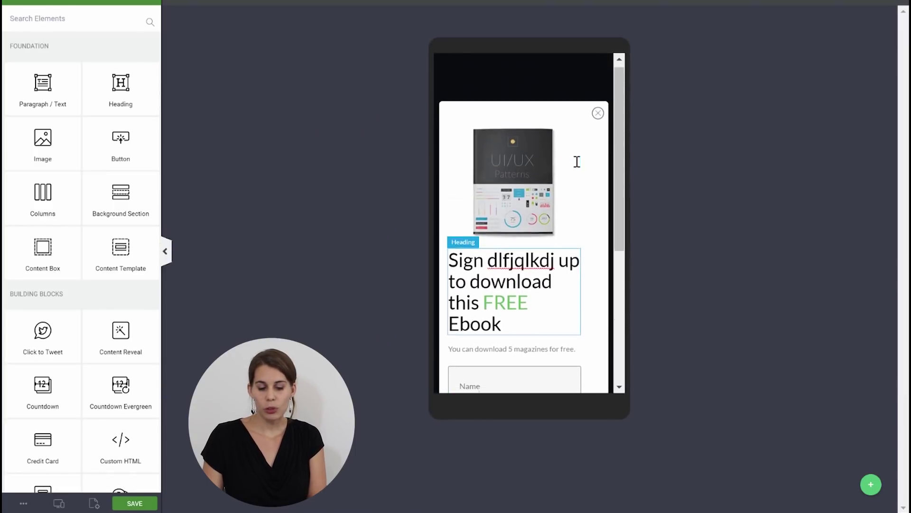
# Step: Hide the book cover image on Mobile, keeping it visible on Desktop and Tablet
pyautogui.click(531, 175)
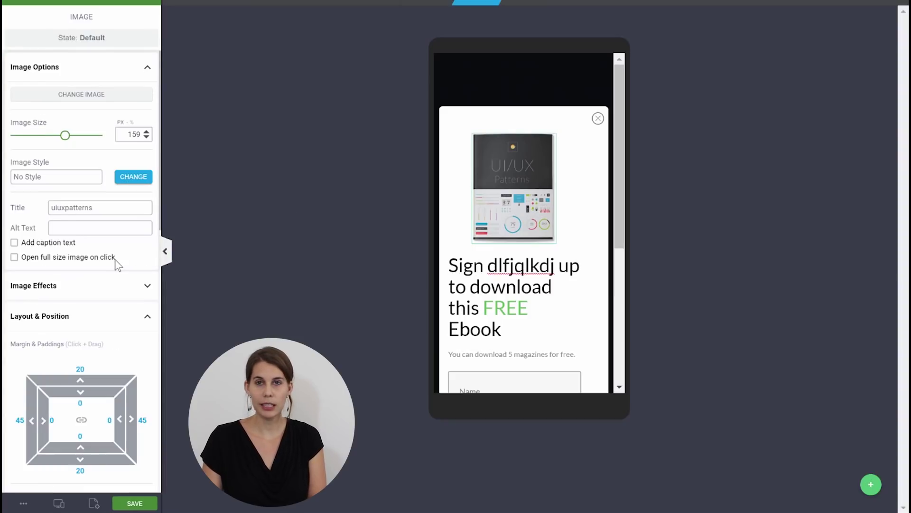
pyautogui.scroll(-12, 116, 261)
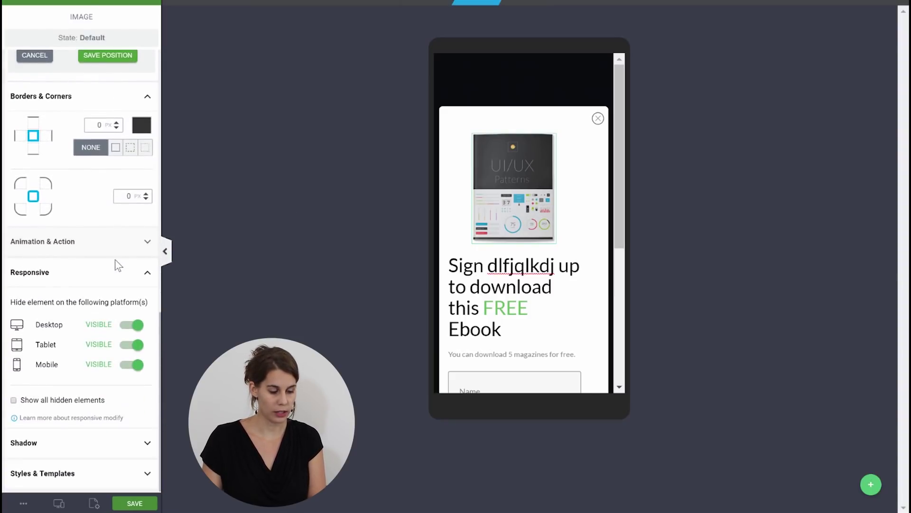
pyautogui.click(131, 365)
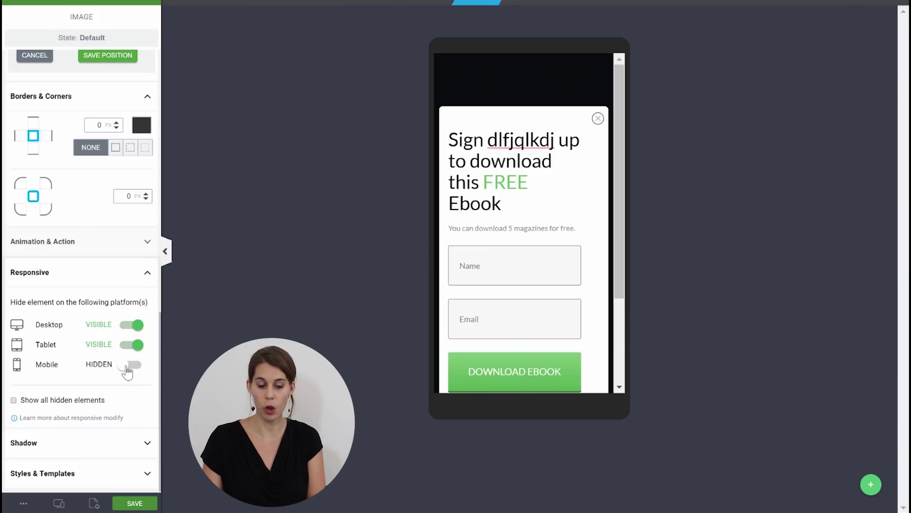
# Step: Reduce the popup heading's font size to 21 px in the Mobile view and save the design
pyautogui.click(494, 142)
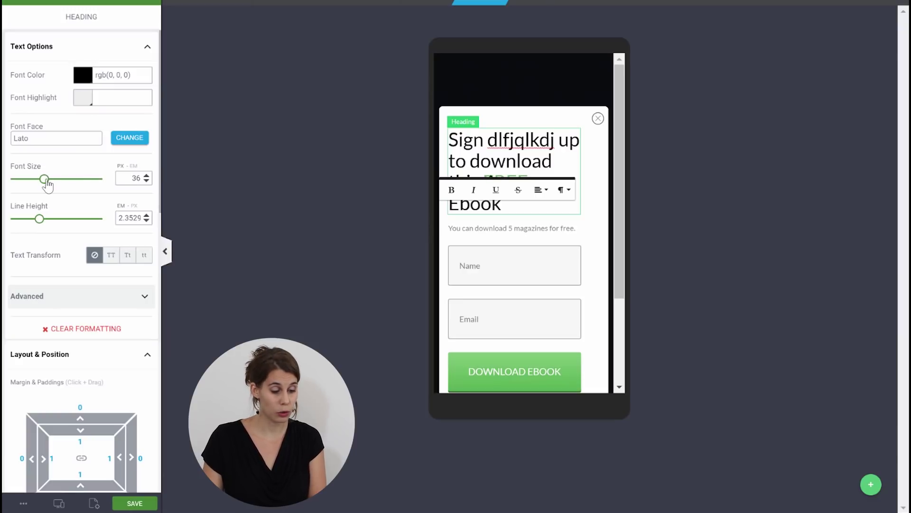
pyautogui.moveTo(46, 182); pyautogui.dragTo(32, 183)
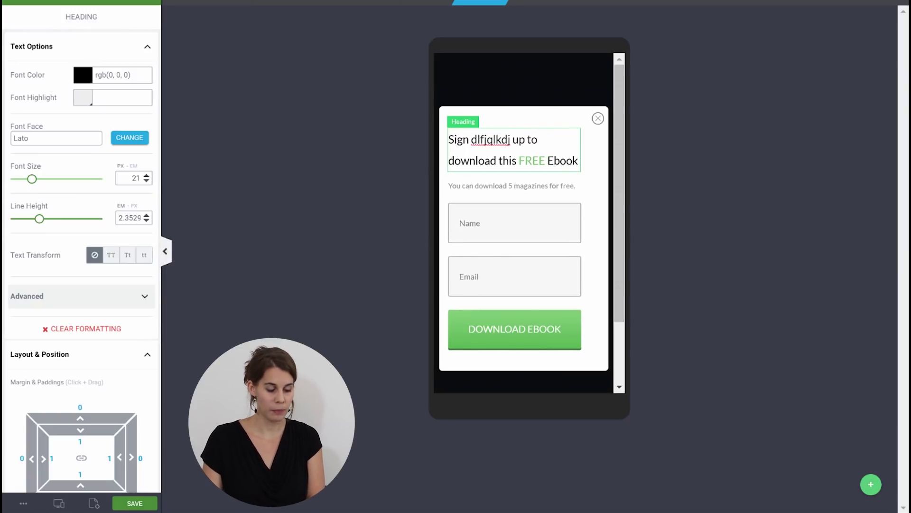
pyautogui.click(136, 503)
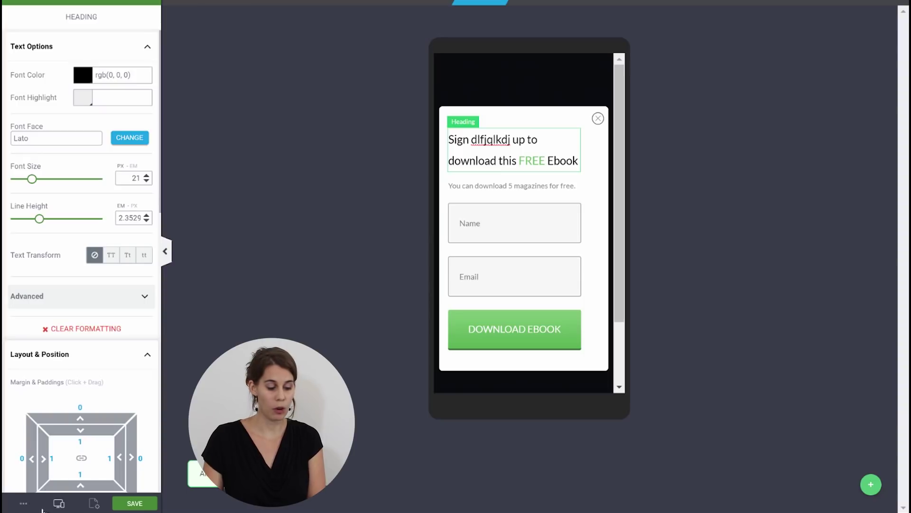
# Step: Check the popup's heading and image at Desktop width, and return to the Mobile view
pyautogui.click(58, 505)
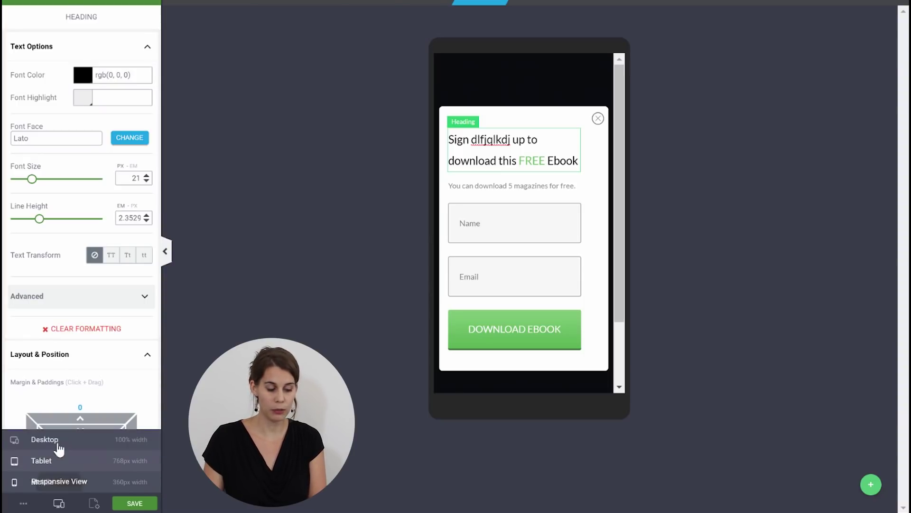
pyautogui.click(45, 439)
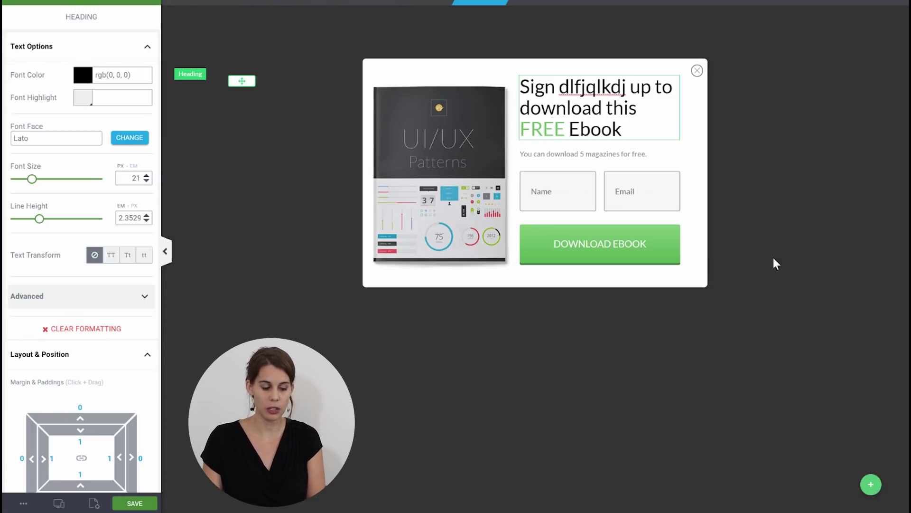
pyautogui.click(58, 503)
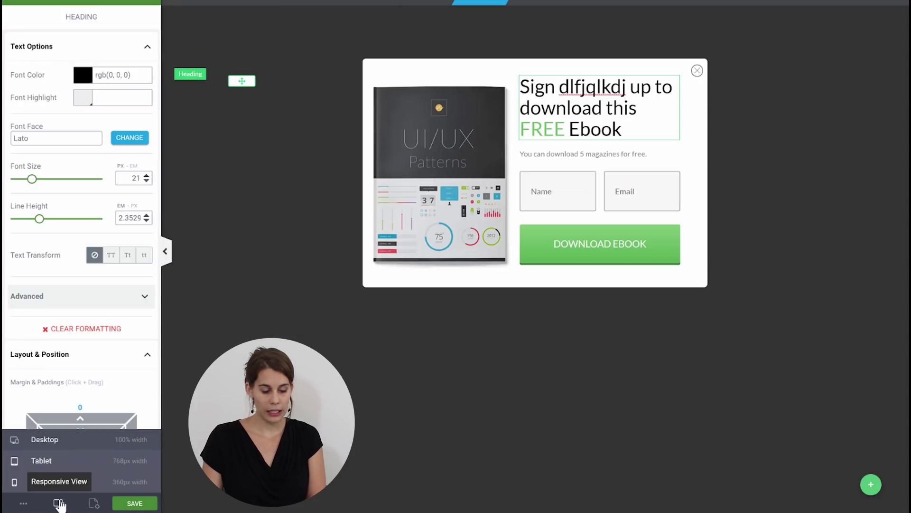
pyautogui.click(22, 484)
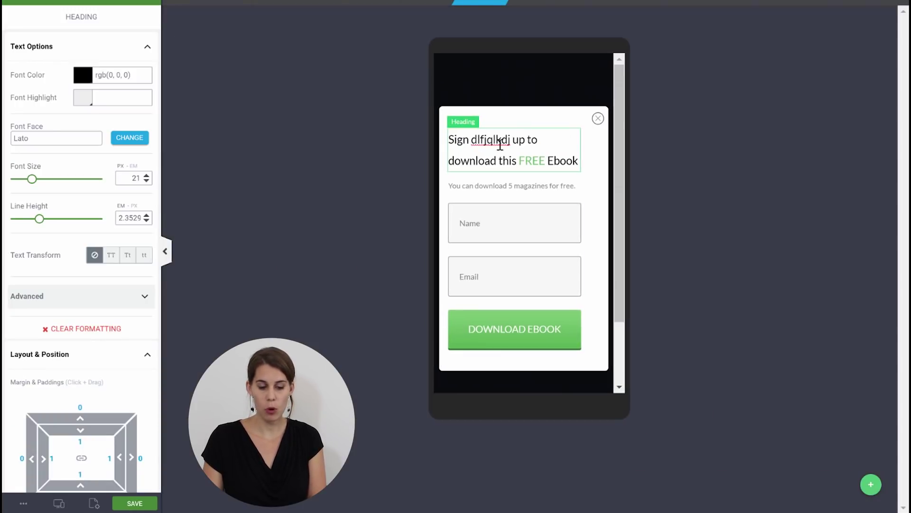
# Step: Set the font color of the whole heading to red, rgb(215, 39, 39), and check the popup in the Desktop view
pyautogui.moveTo(450, 141); pyautogui.dragTo(584, 161)
pyautogui.click(83, 75)
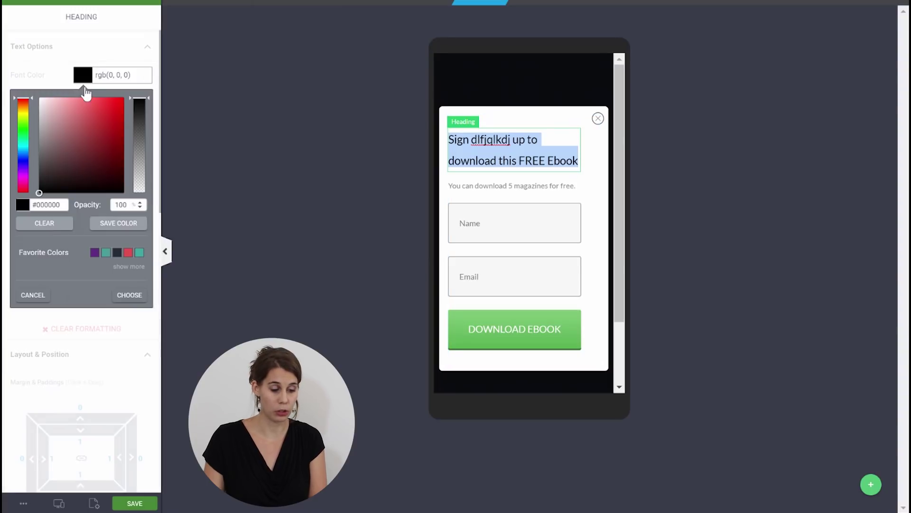
pyautogui.click(108, 112)
pyautogui.click(133, 300)
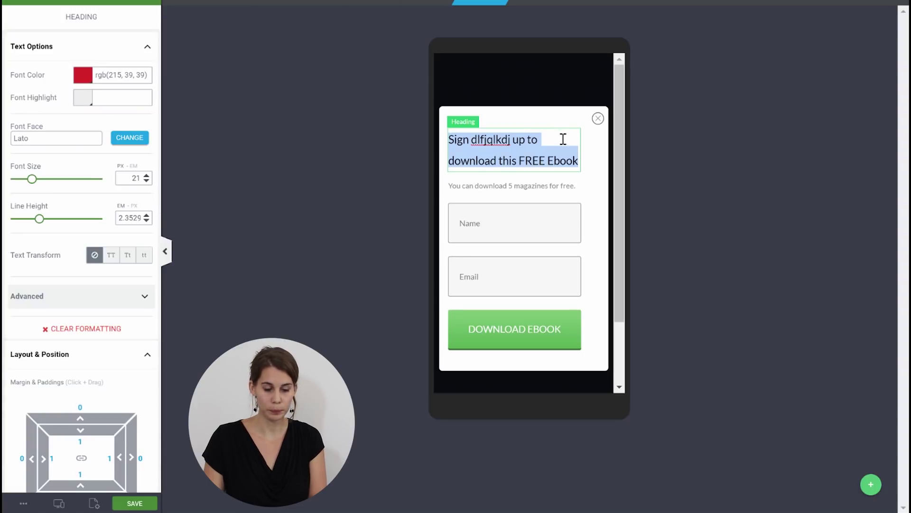
pyautogui.click(586, 153)
pyautogui.click(53, 502)
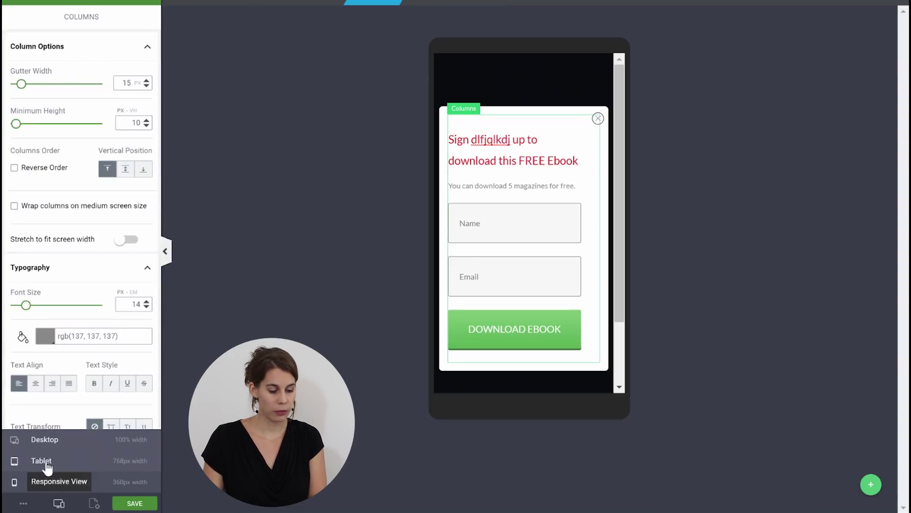
pyautogui.click(44, 440)
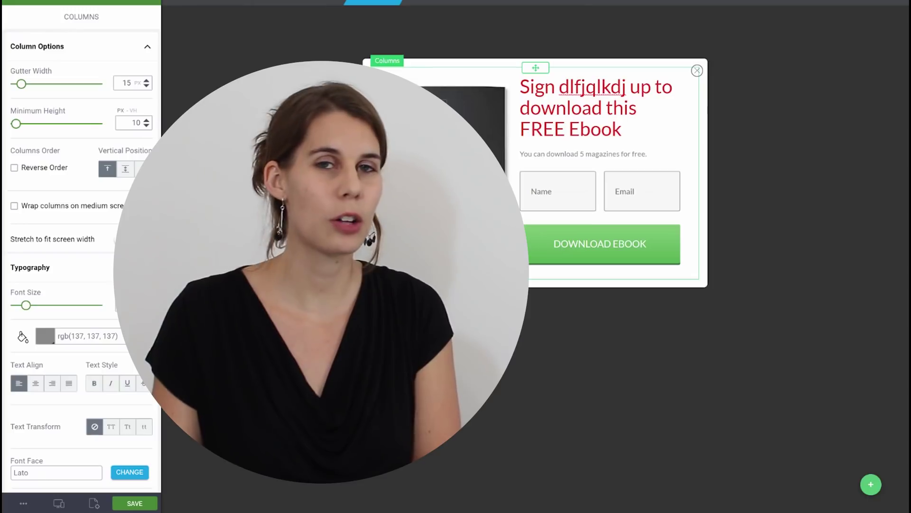
# Step: Add a new blank-type state to the popup and switch back to the Default state
pyautogui.click(874, 486)
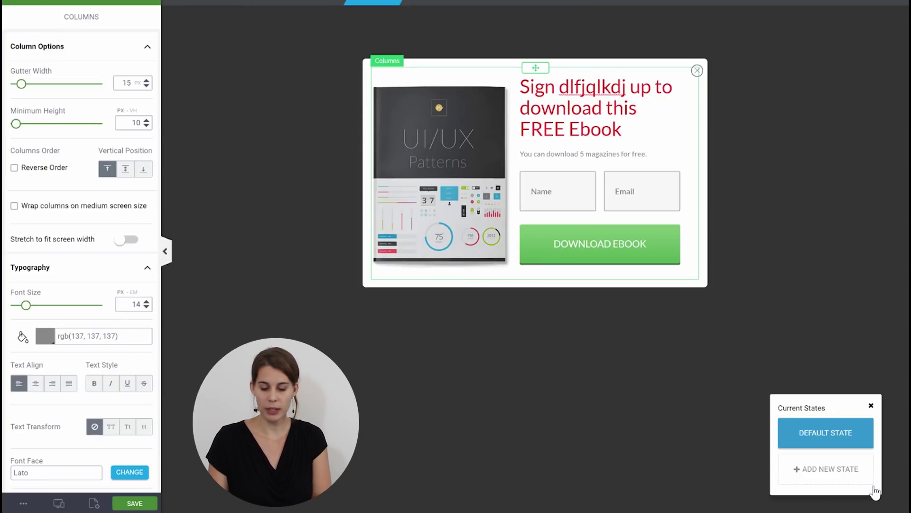
pyautogui.click(818, 475)
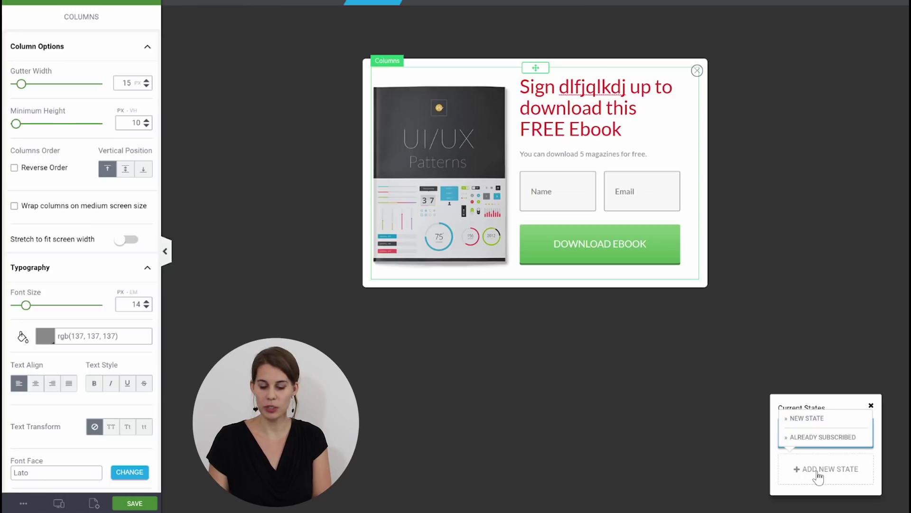
pyautogui.click(807, 417)
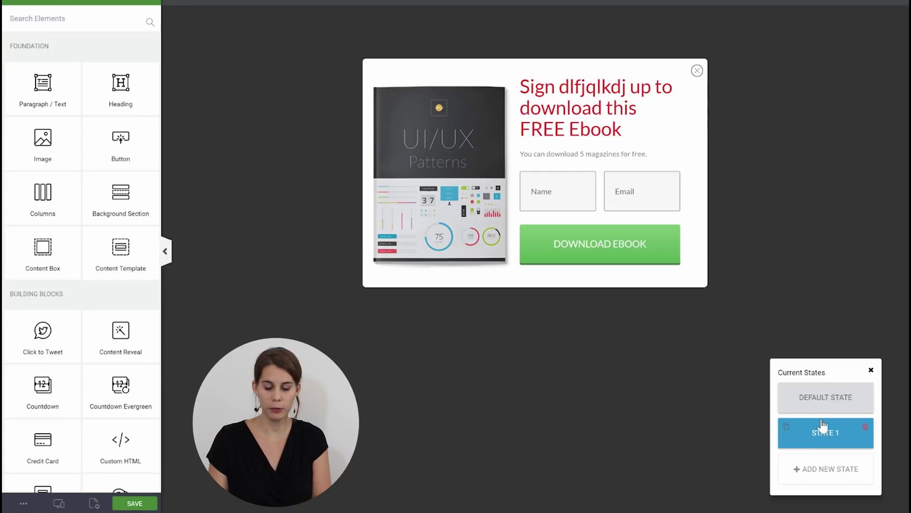
pyautogui.click(838, 401)
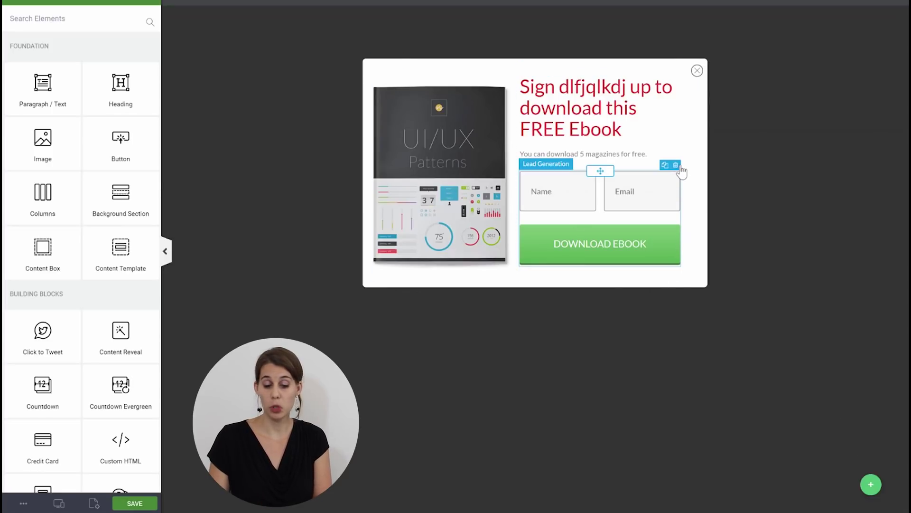
# Step: Delete the Lead Generation form from the Default state and place a Button element below the magazines text
pyautogui.click(678, 166)
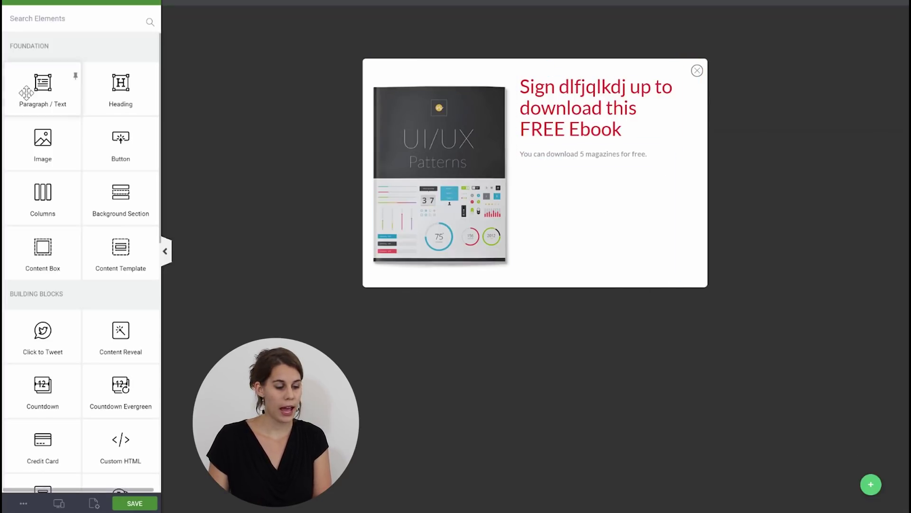
pyautogui.click(87, 17)
pyautogui.write('but')
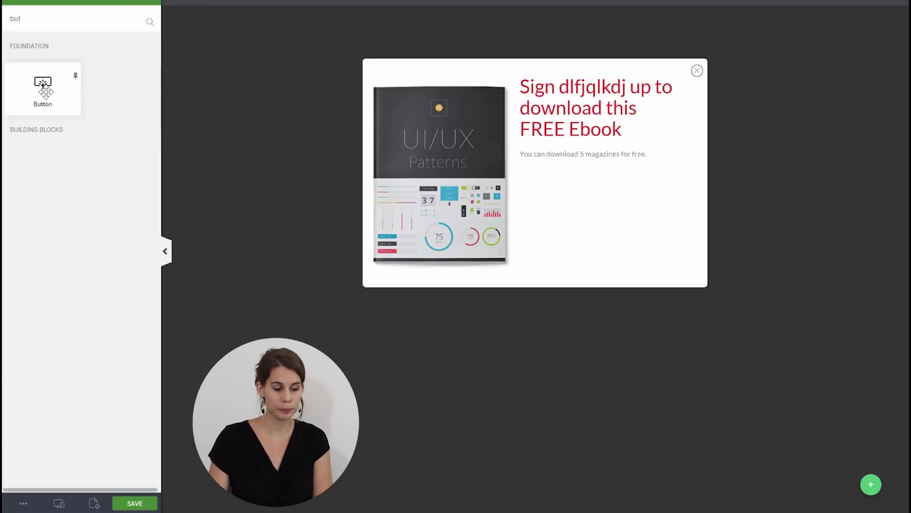
pyautogui.moveTo(43, 85); pyautogui.dragTo(590, 179)
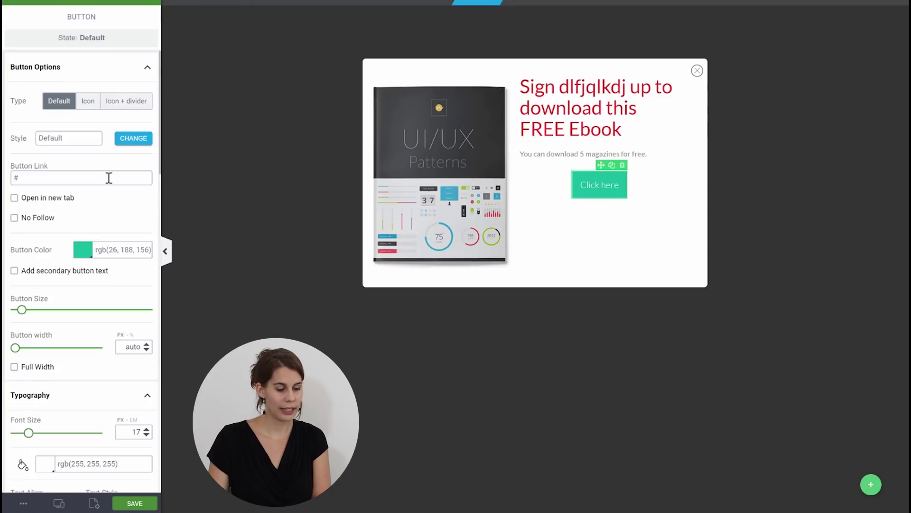
# Step: Give the new button a Switch state action that leads to State 1
pyautogui.scroll(-10, 111, 183)
pyautogui.scroll(-2, 113, 183)
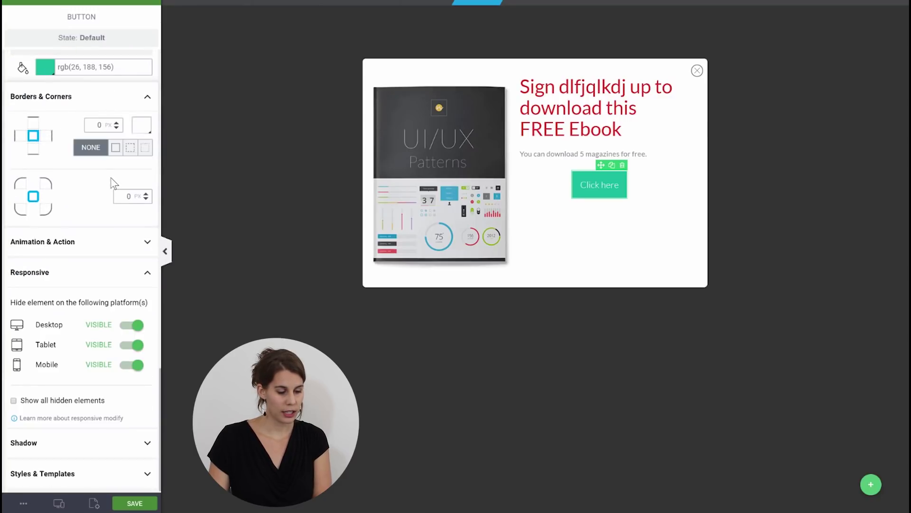
pyautogui.click(106, 242)
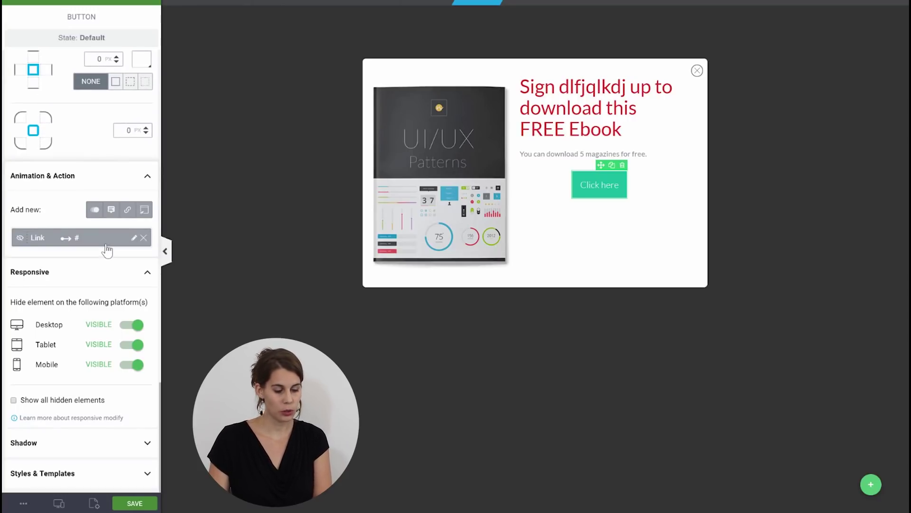
pyautogui.click(144, 209)
pyautogui.click(22, 236)
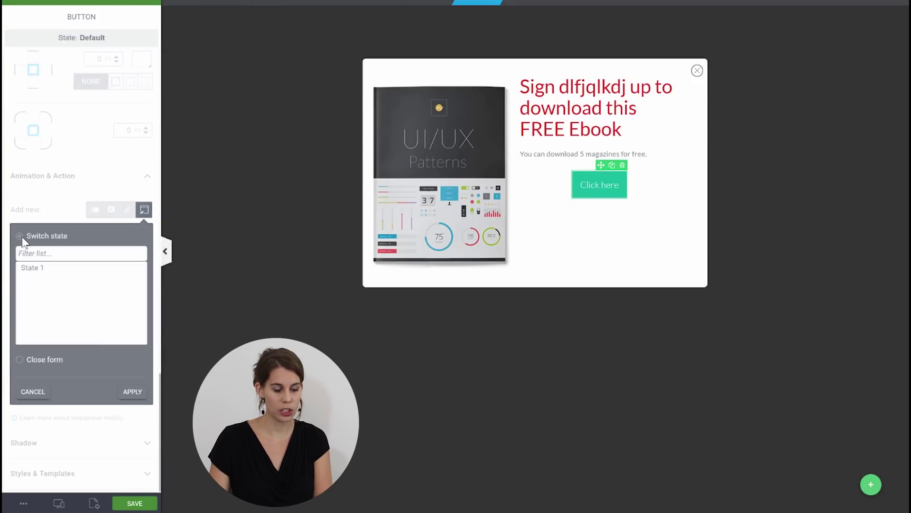
pyautogui.click(52, 269)
pyautogui.click(131, 401)
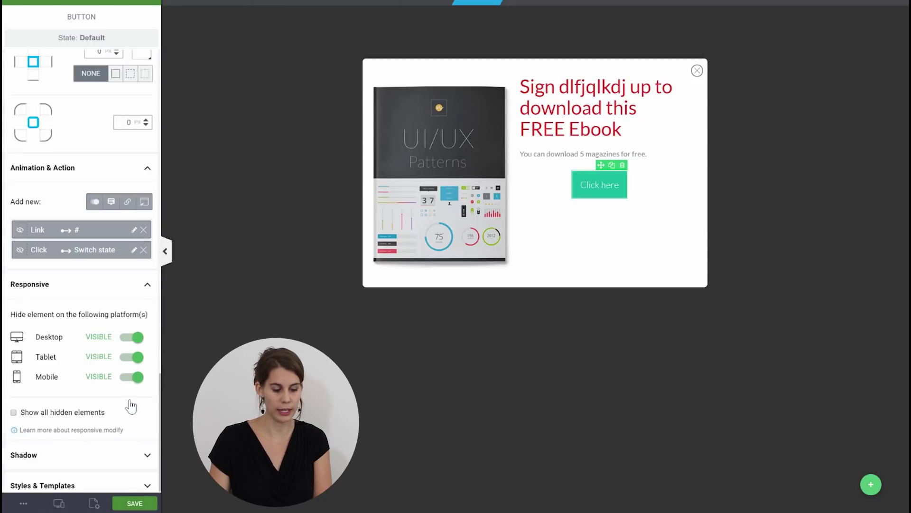